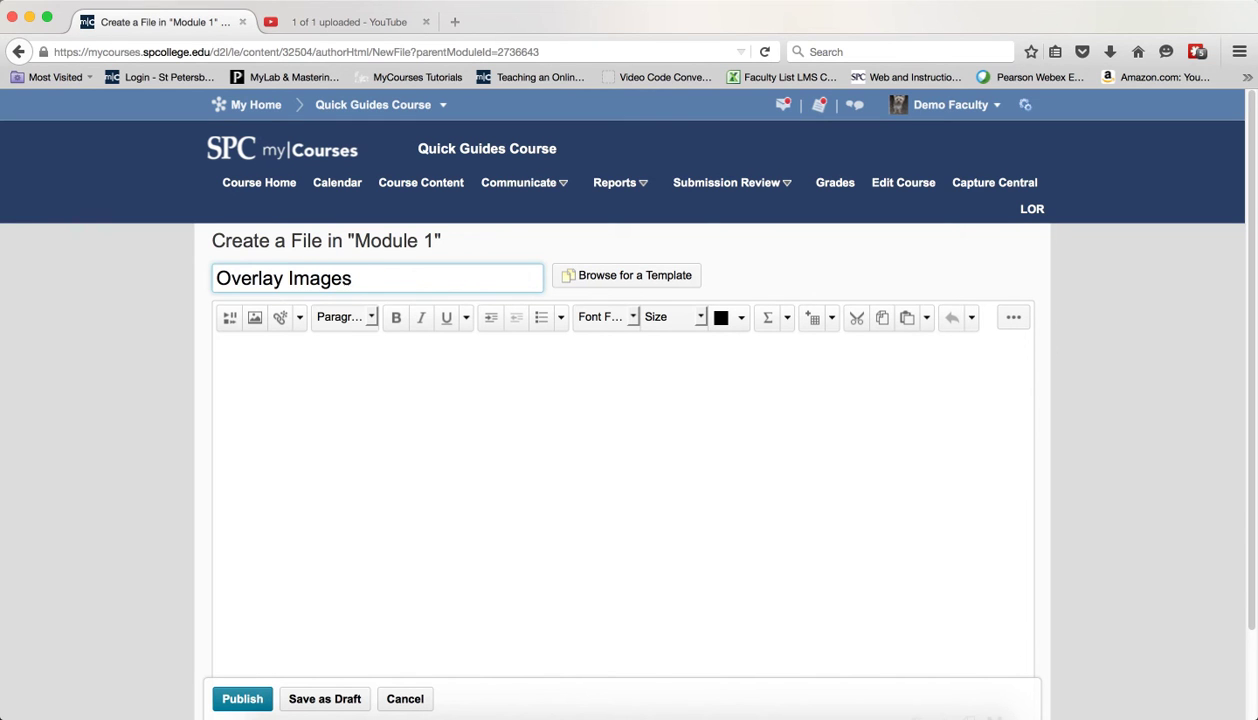
Step: Open the HTML Source Editor for the new Overlay Images file
key(super+Tab)
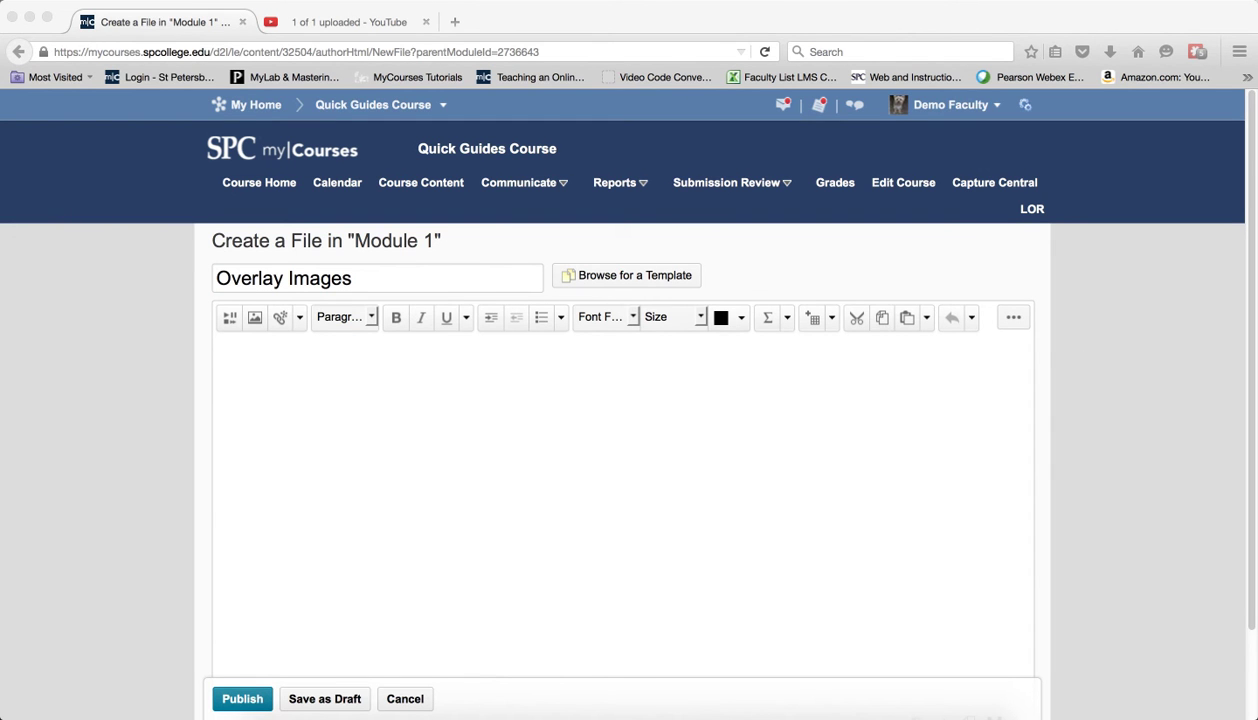
scroll(896, 500, down, 3)
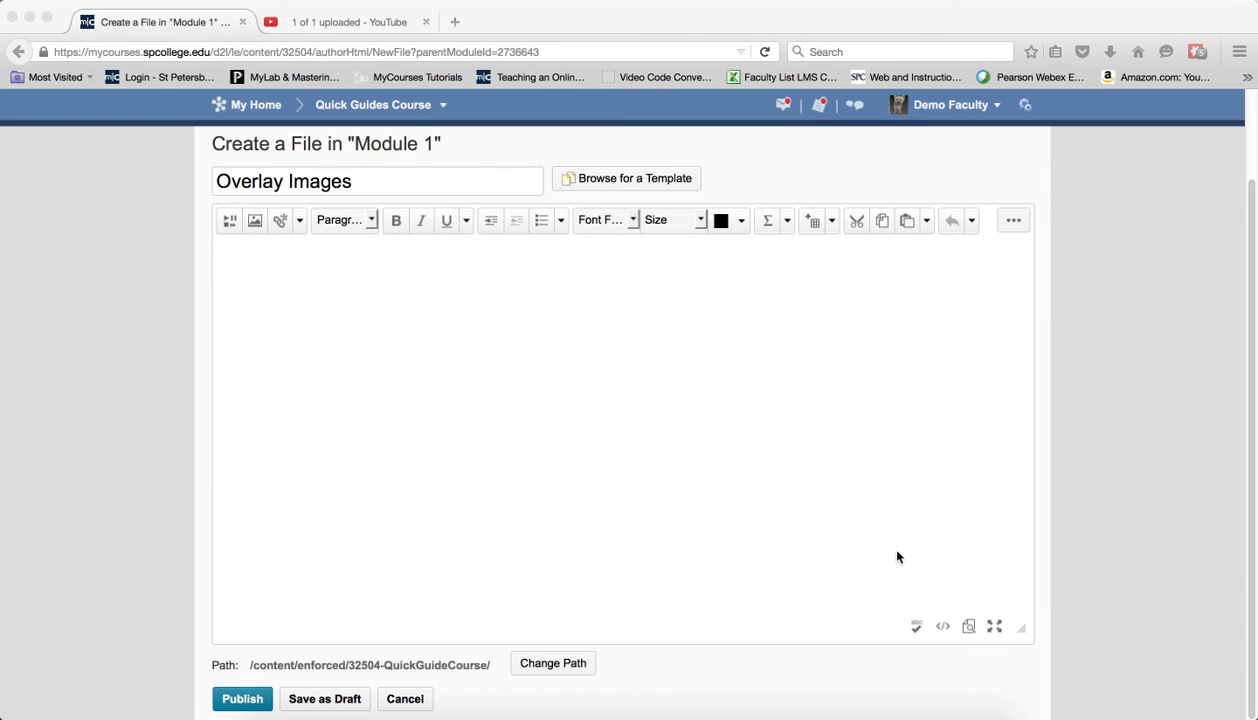
click(944, 628)
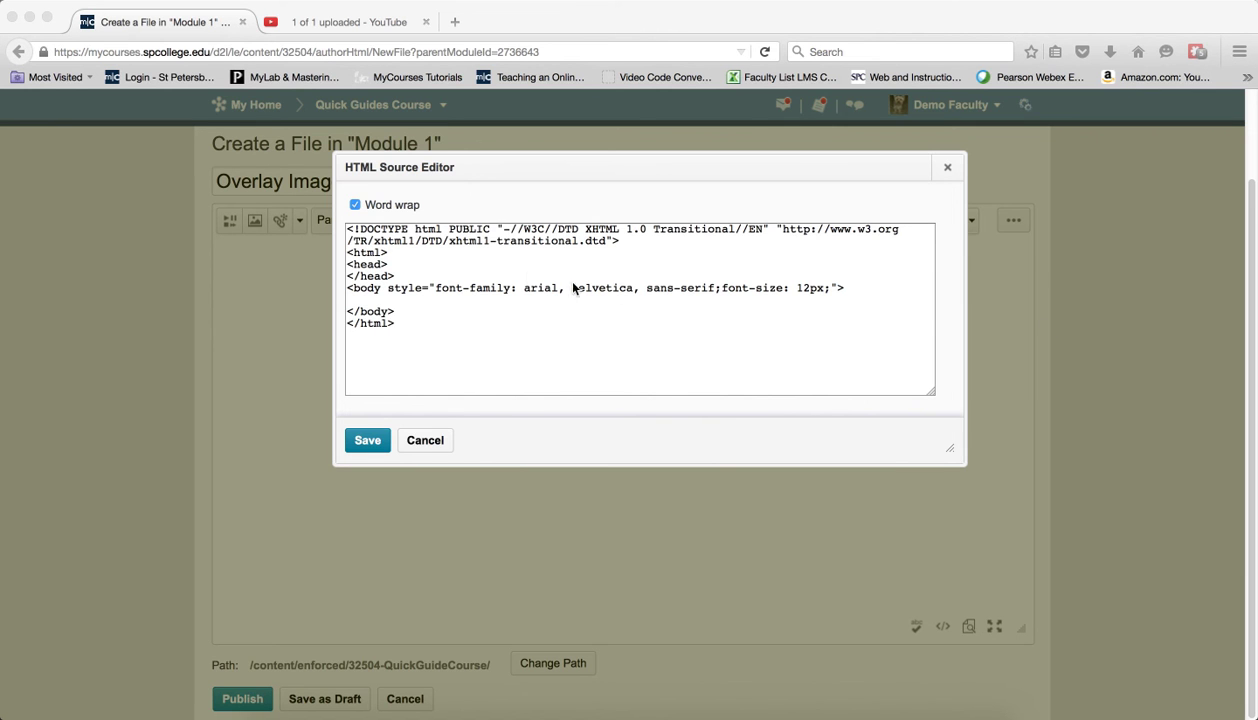
Step: Paste the hidden iframe loading /content/Mods/overlays/file/index.html after <body> and save
click(405, 321)
click(365, 299)
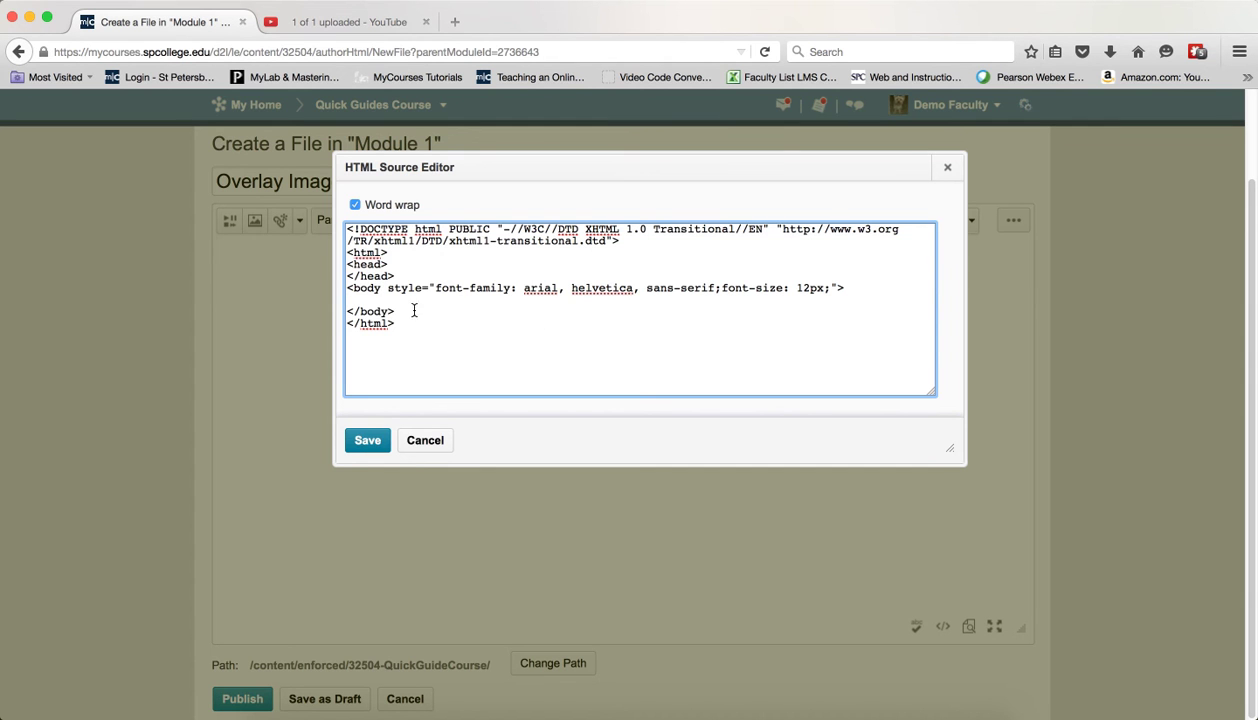
right_click(352, 299)
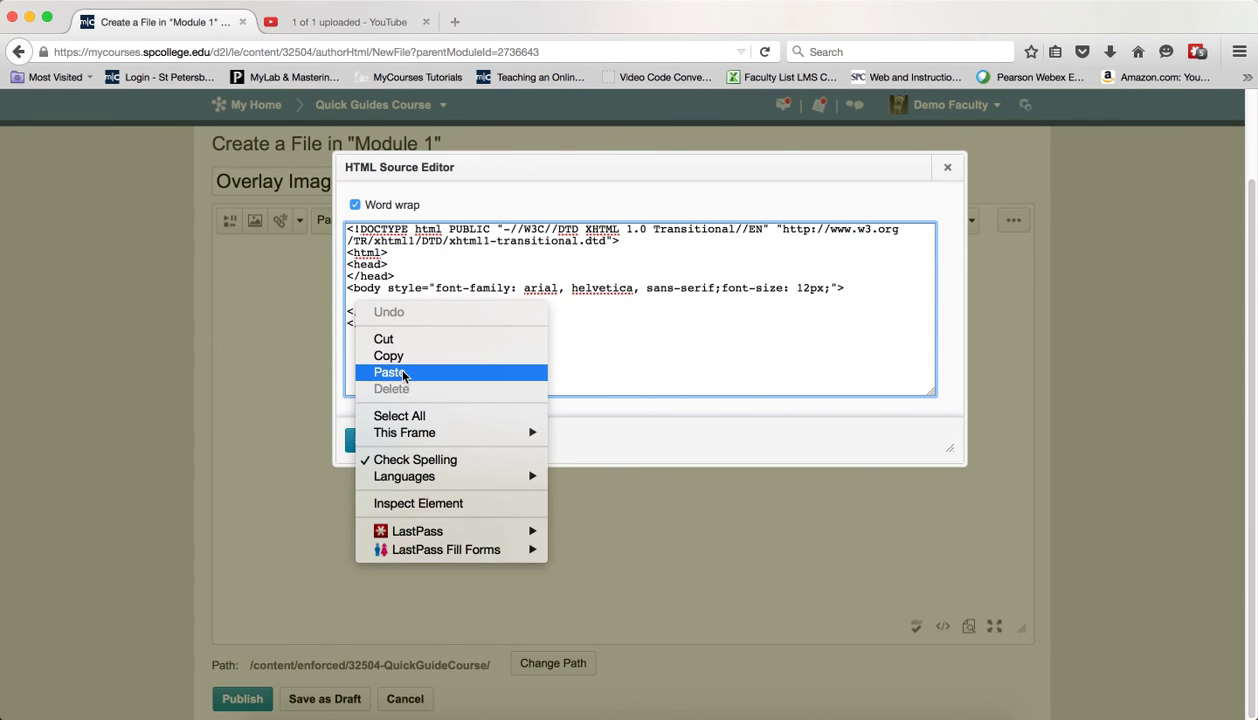
click(389, 372)
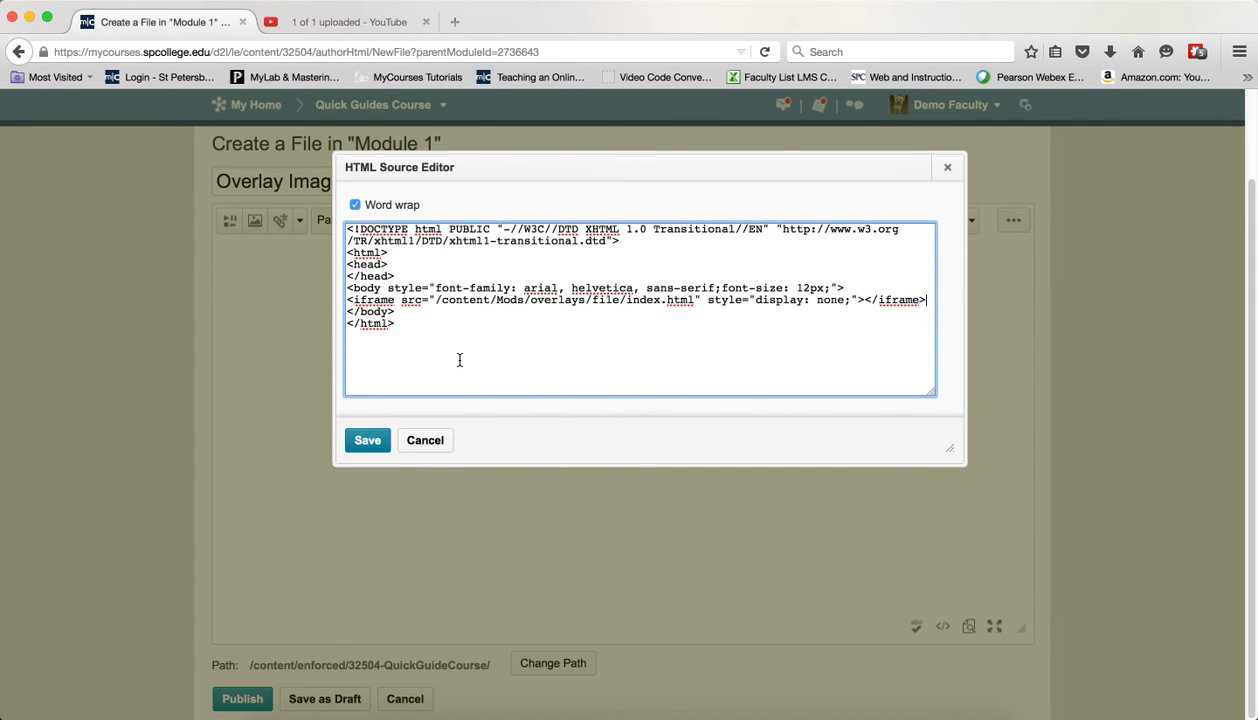
click(368, 441)
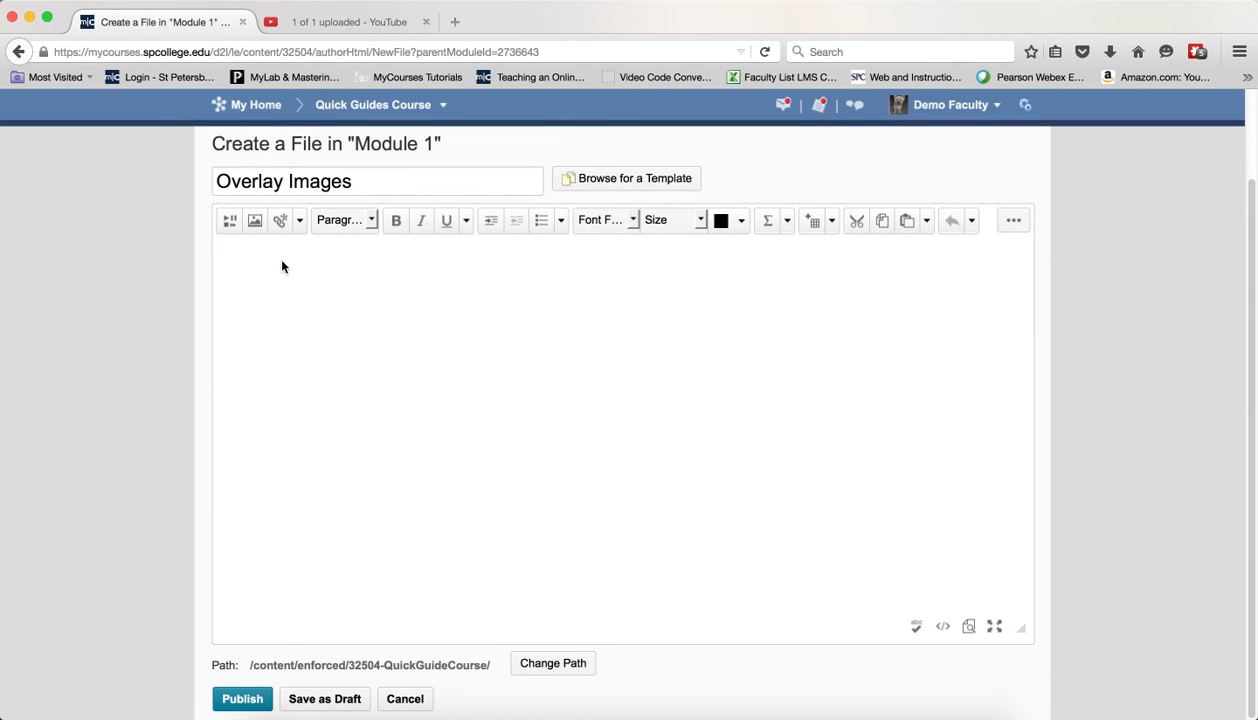
Step: Type 'This is an image' and link it to Quiz pictures/OverlayImages/auer_nw_LG.jpg
text(This is an image)
drag(306, 250, 212, 238)
click(279, 223)
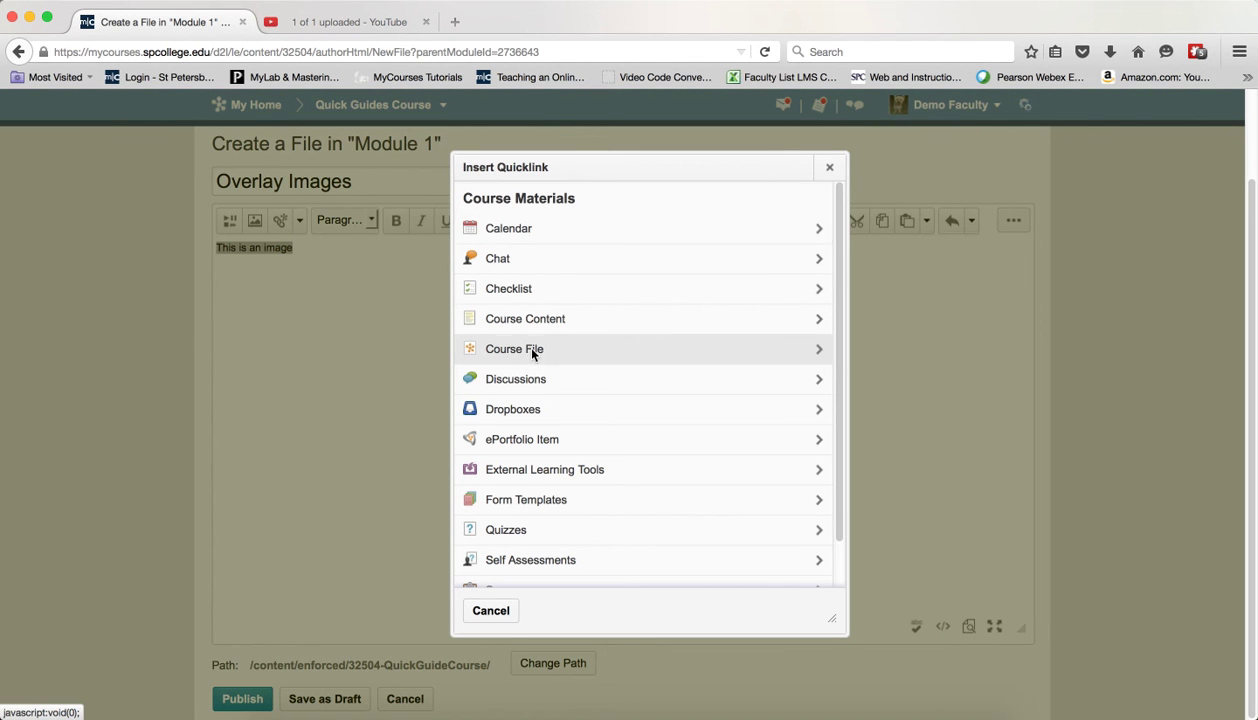
click(522, 346)
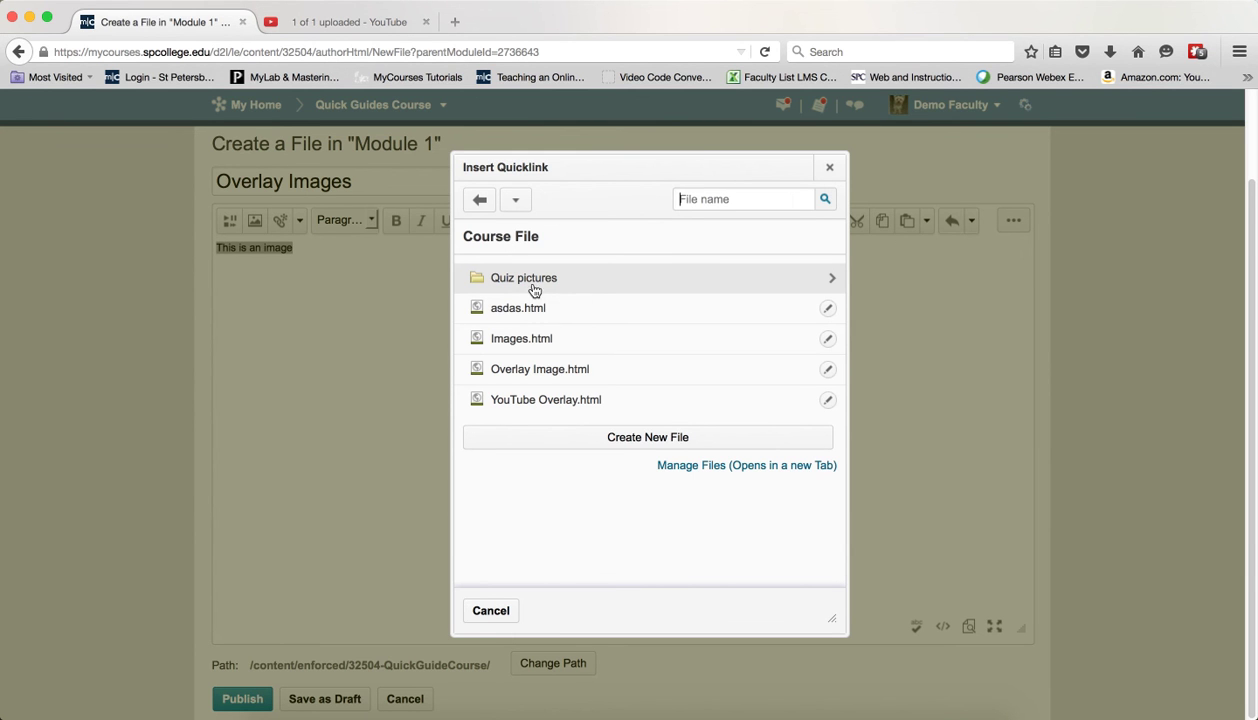
click(535, 288)
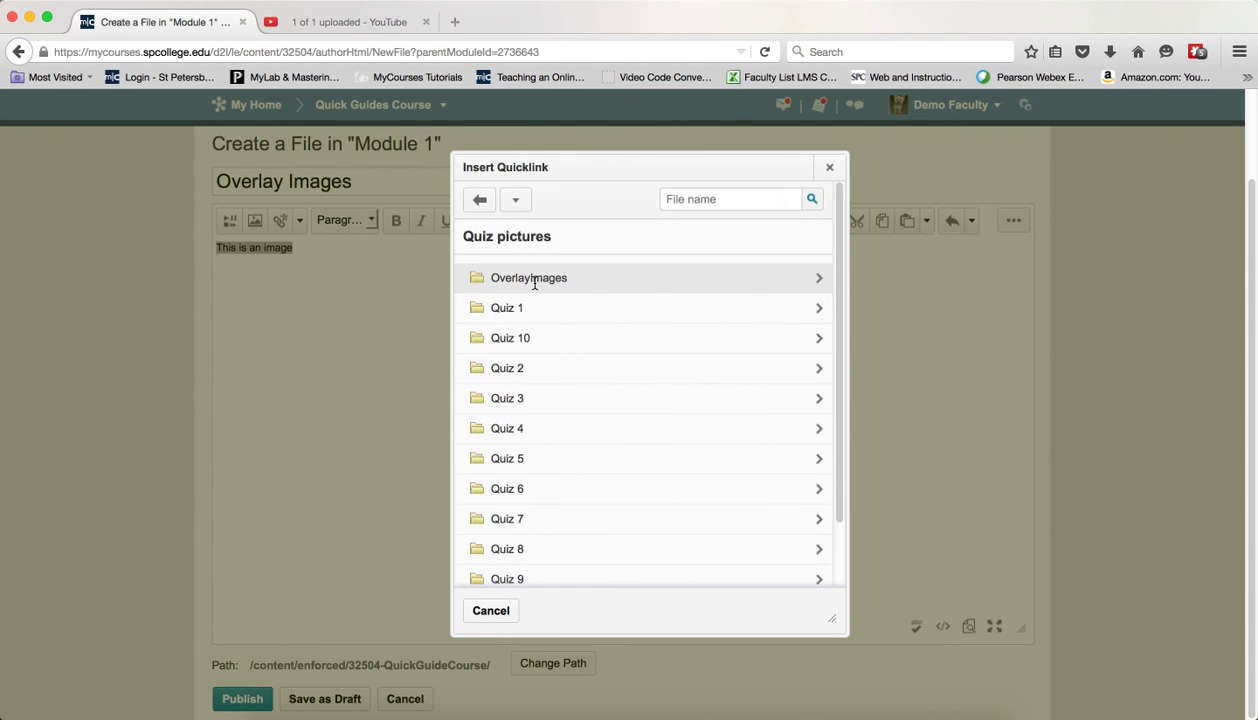
click(535, 283)
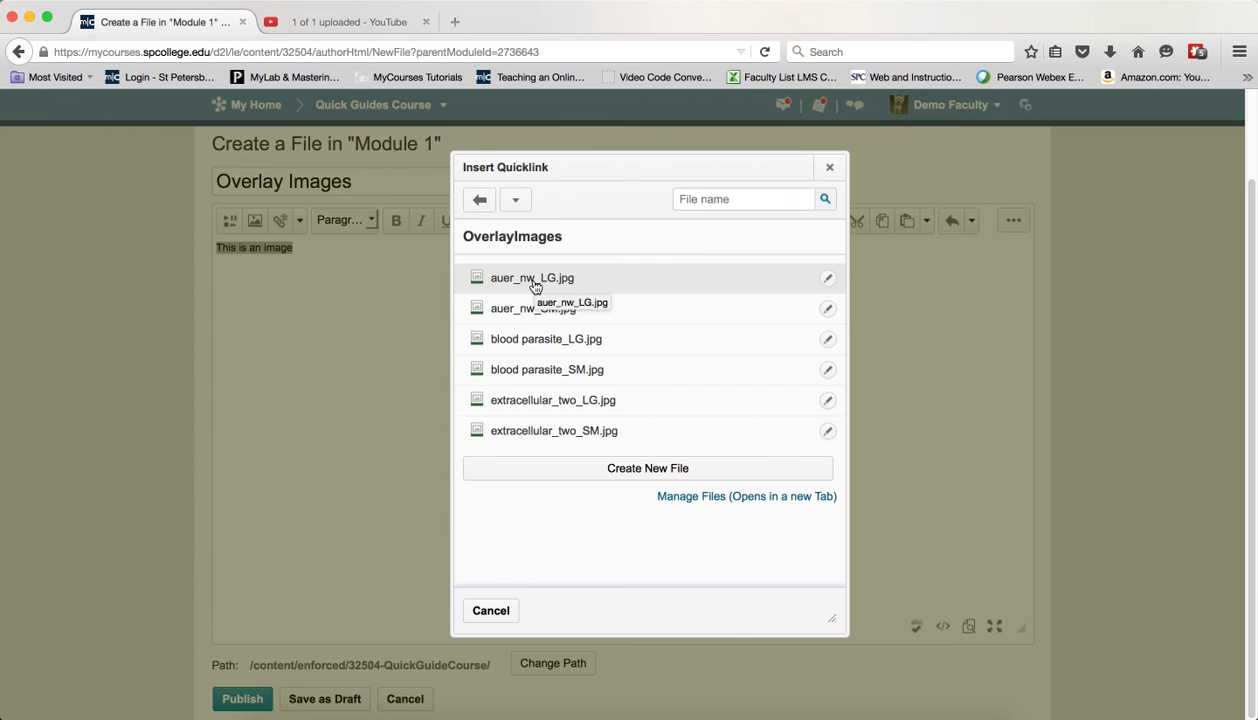
click(534, 280)
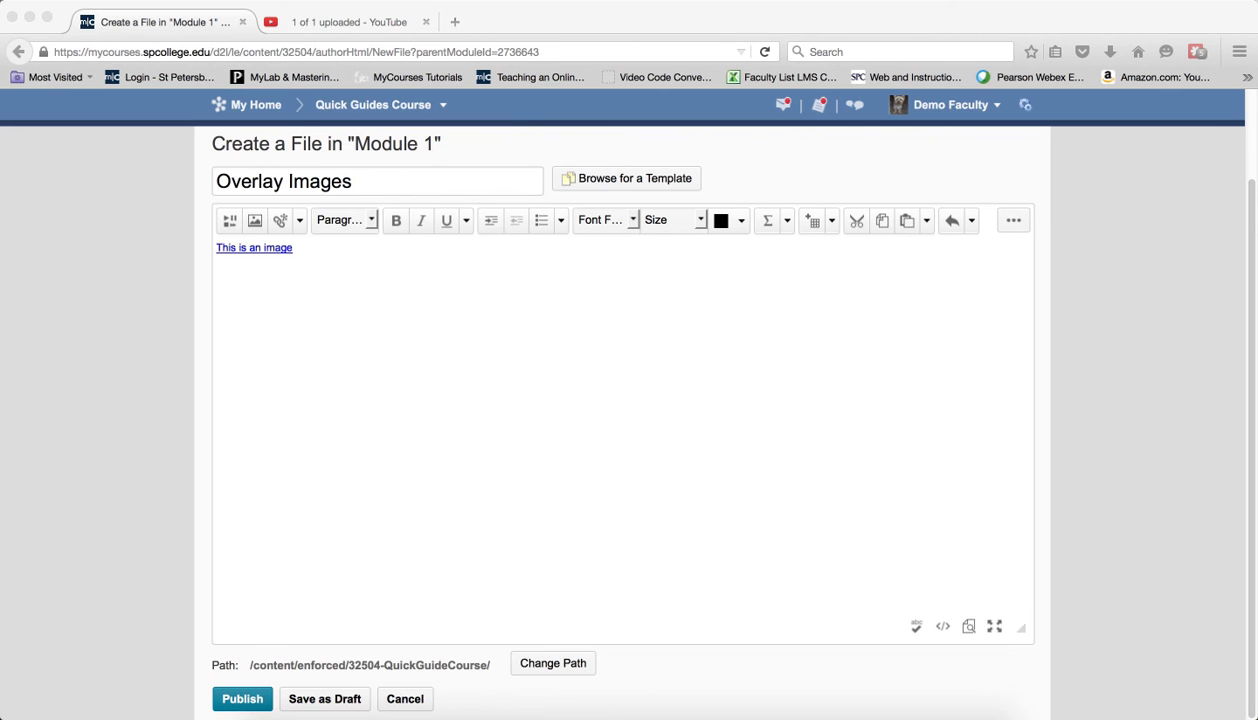
Step: In the HTML source, change the link's target from "_self" to "overlay" and save
click(690, 500)
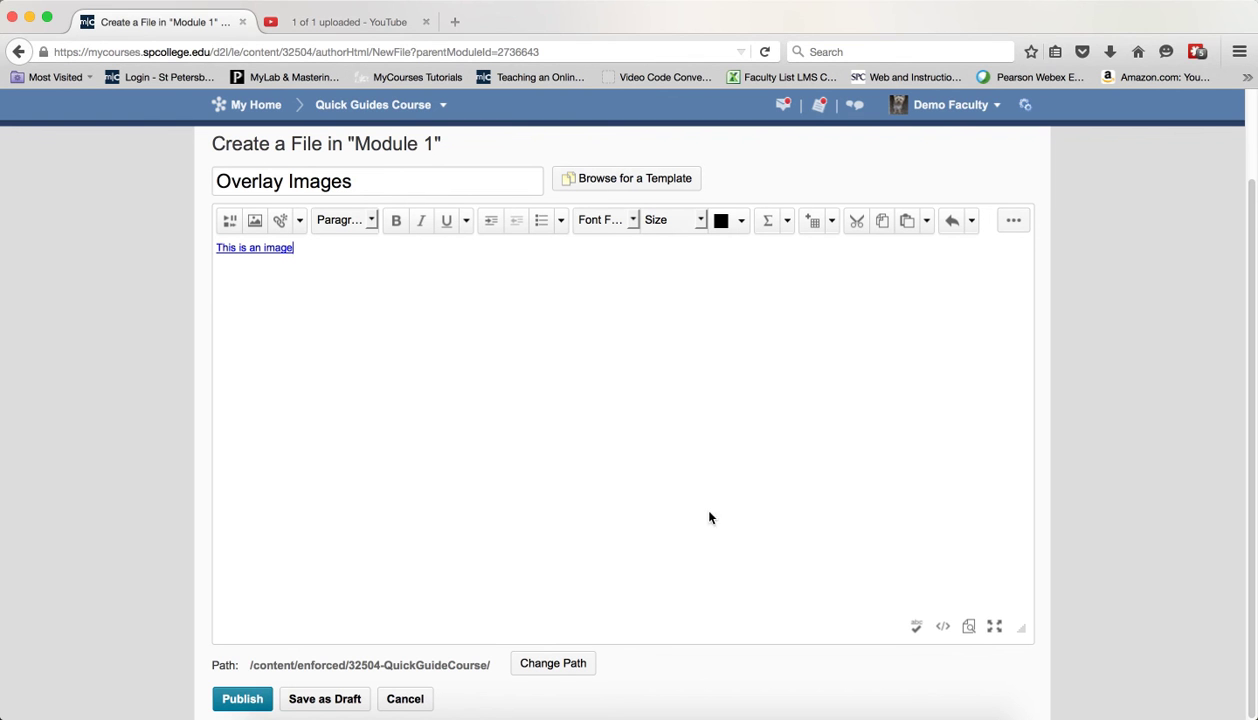
click(943, 628)
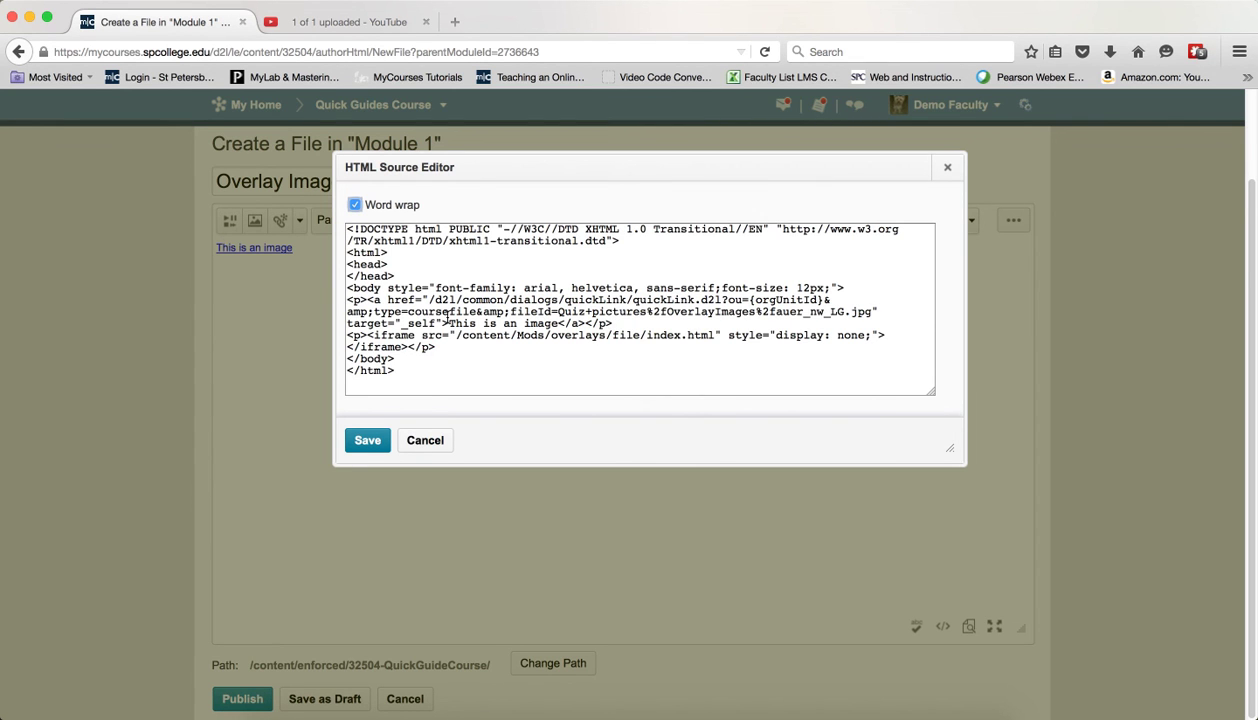
click(436, 321)
drag(436, 322, 342, 330)
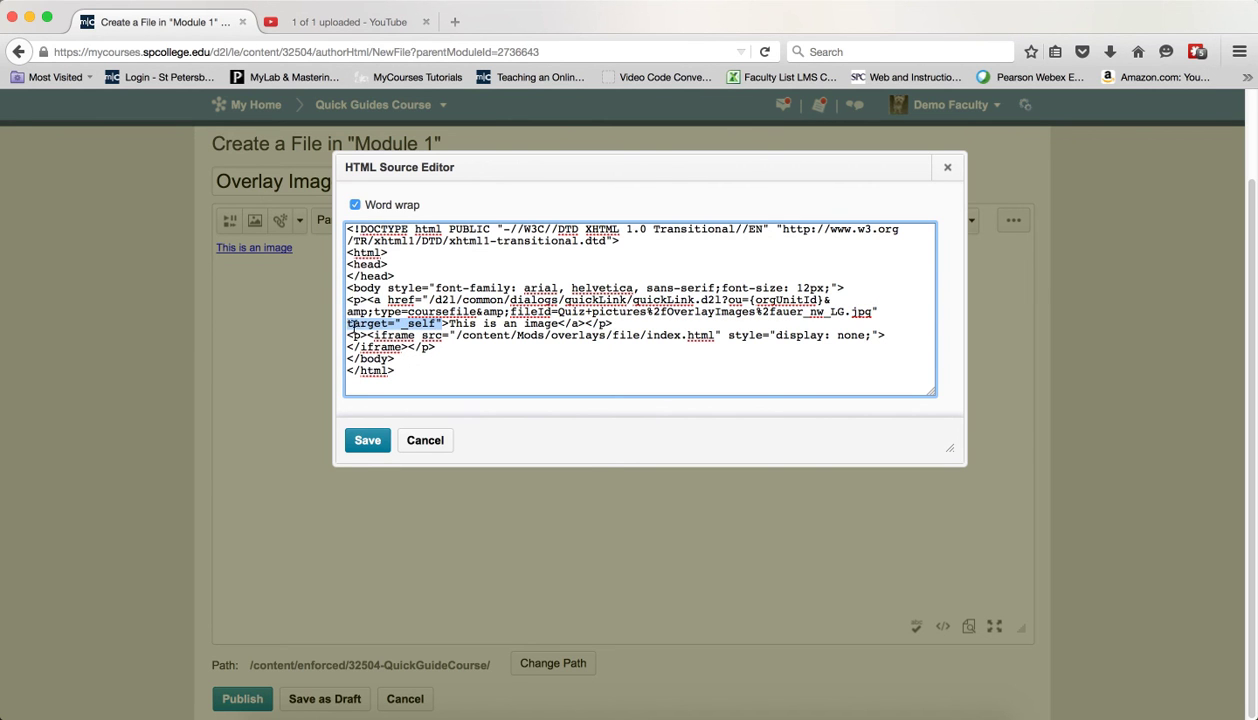
right_click(355, 320)
click(395, 393)
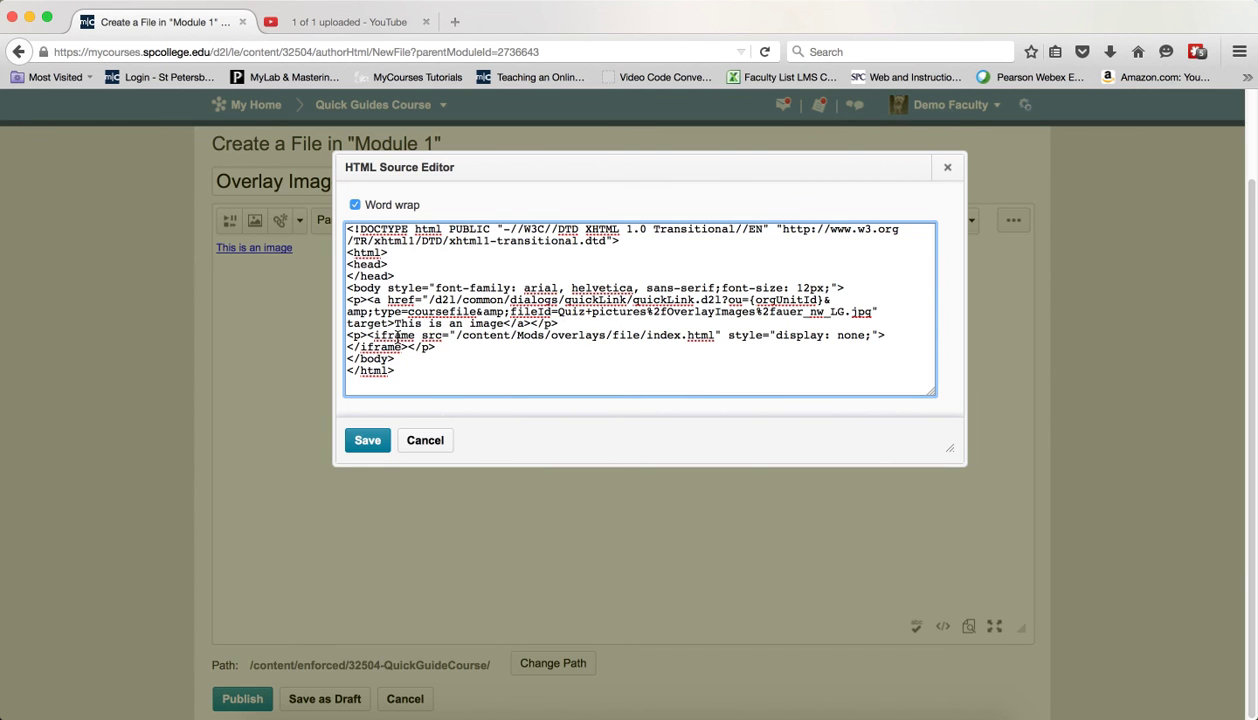
text(="overlay")
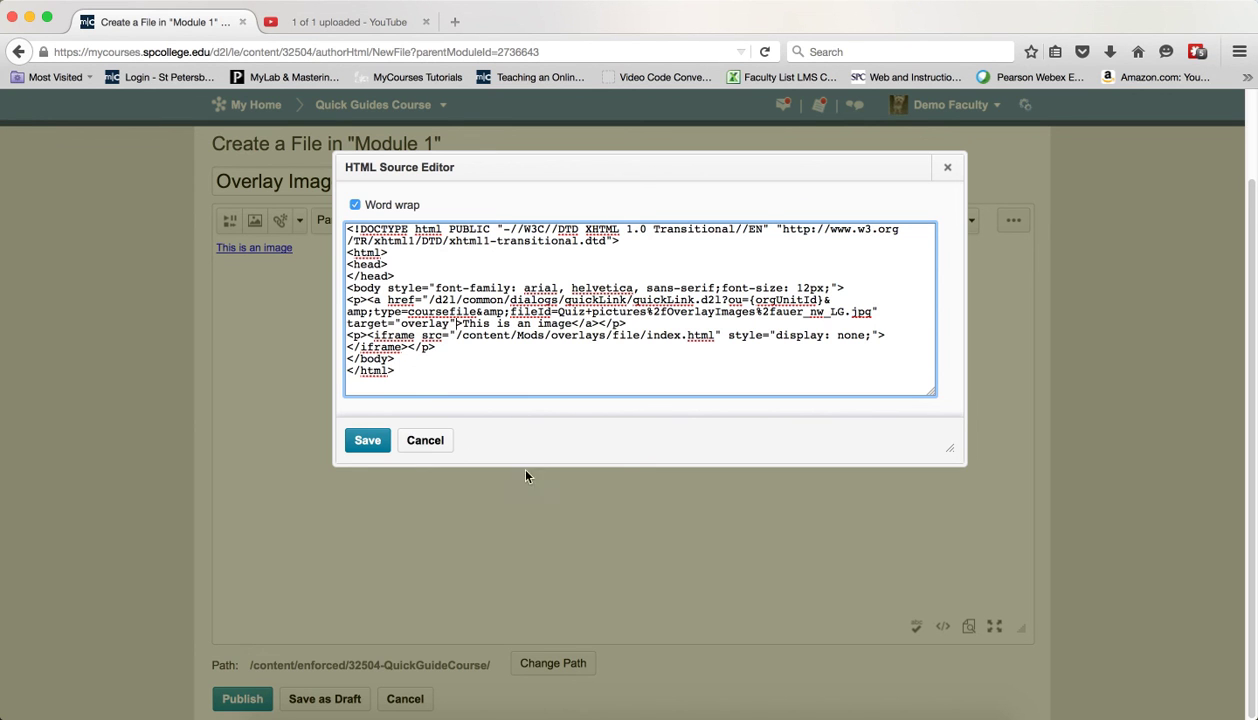
click(380, 450)
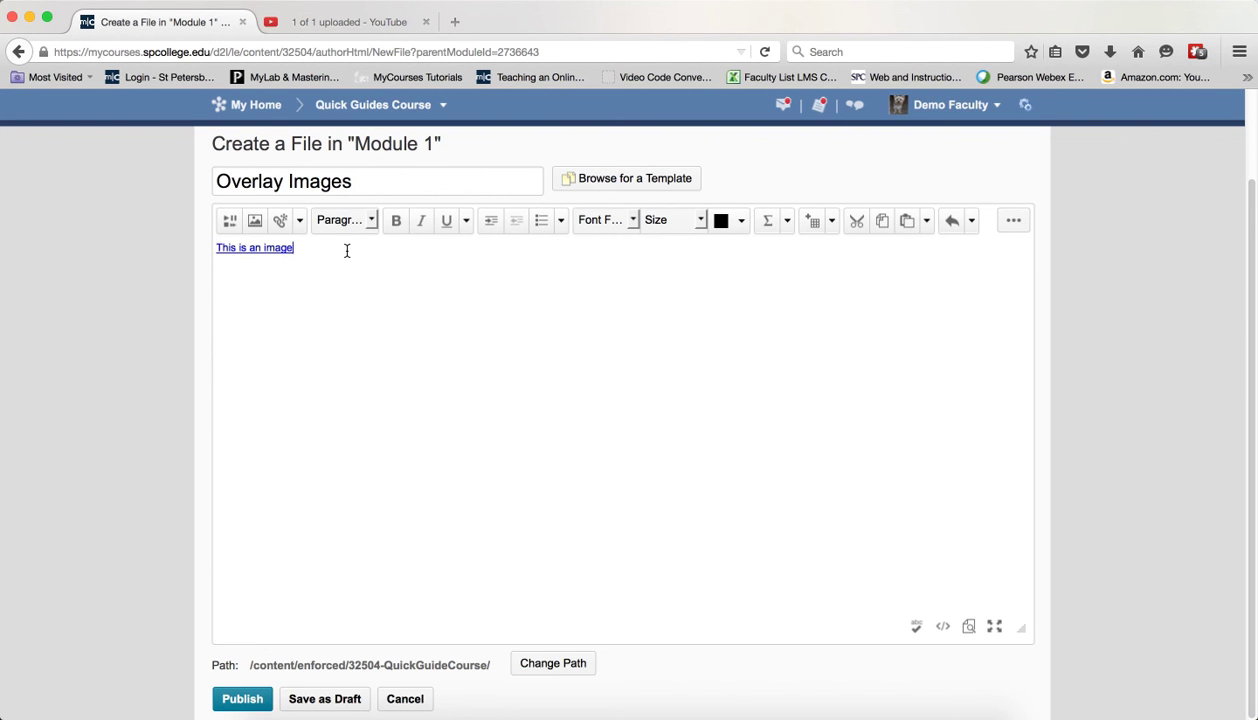
Step: Add the line 'This is a file.' below the link and publish the file
click(340, 354)
text(This is a file.)
click(244, 700)
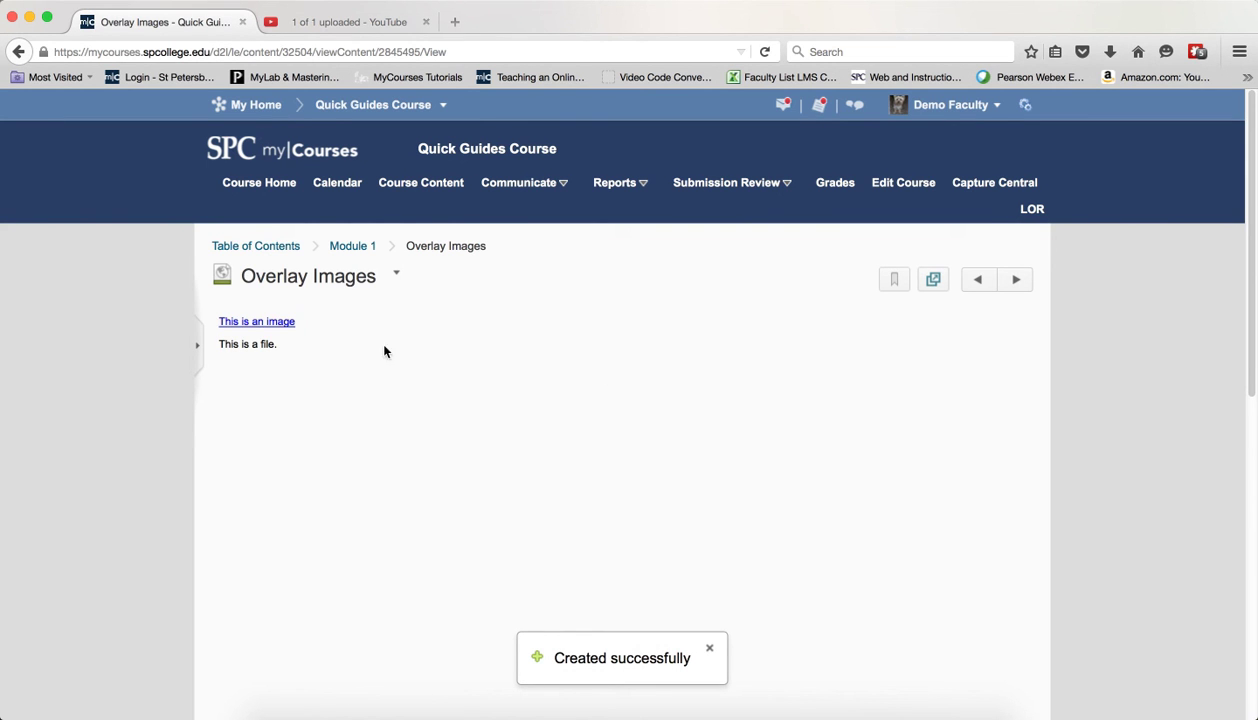
Step: Test the 'This is an image' link twice, opening and closing the blood-cell image overlay
click(251, 324)
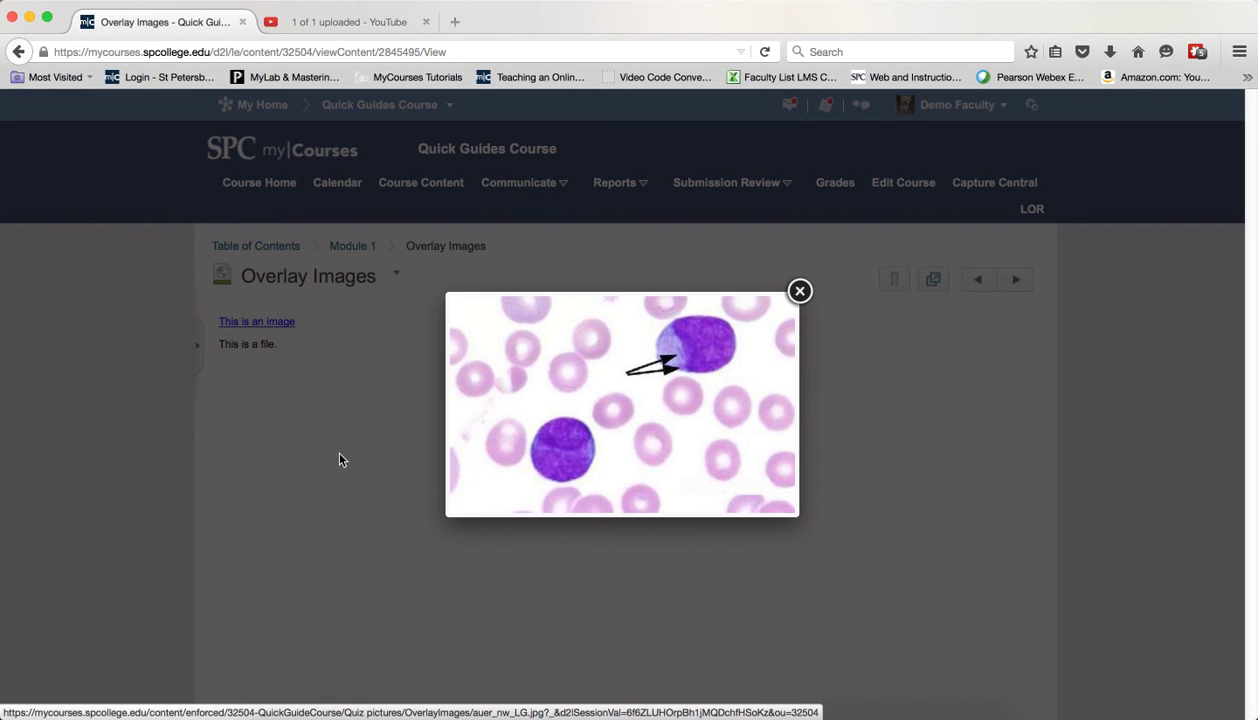
click(800, 291)
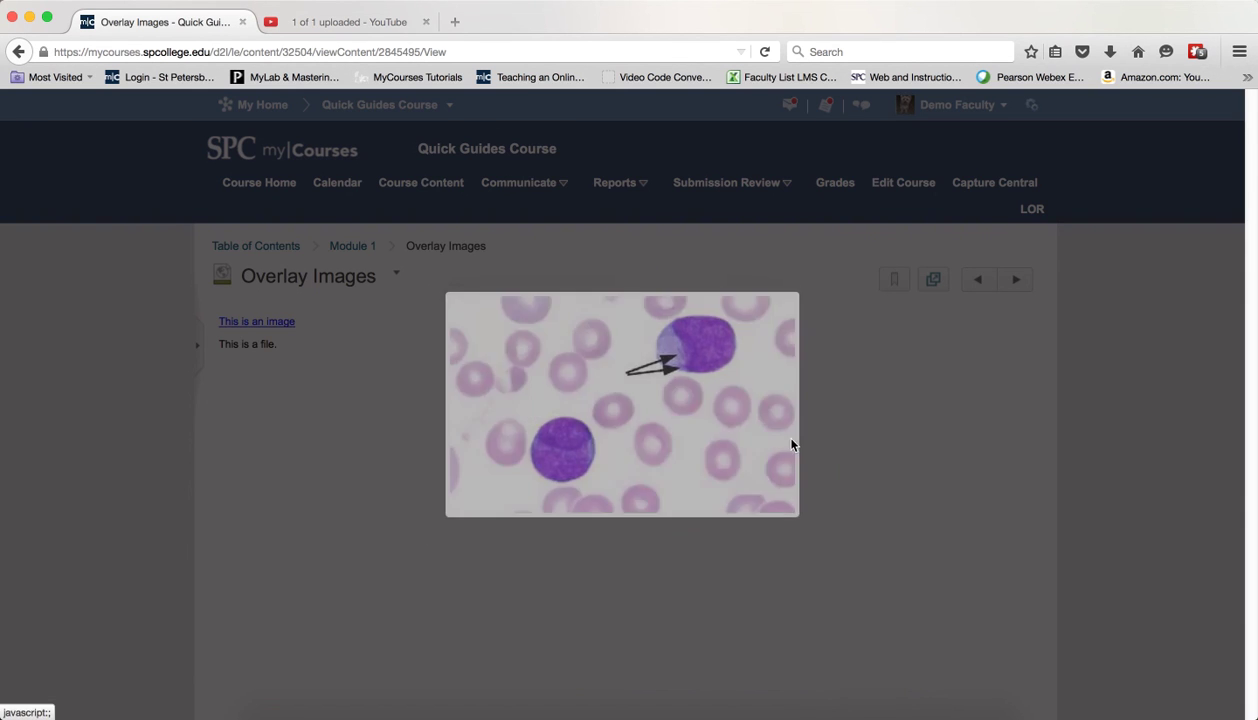
click(252, 324)
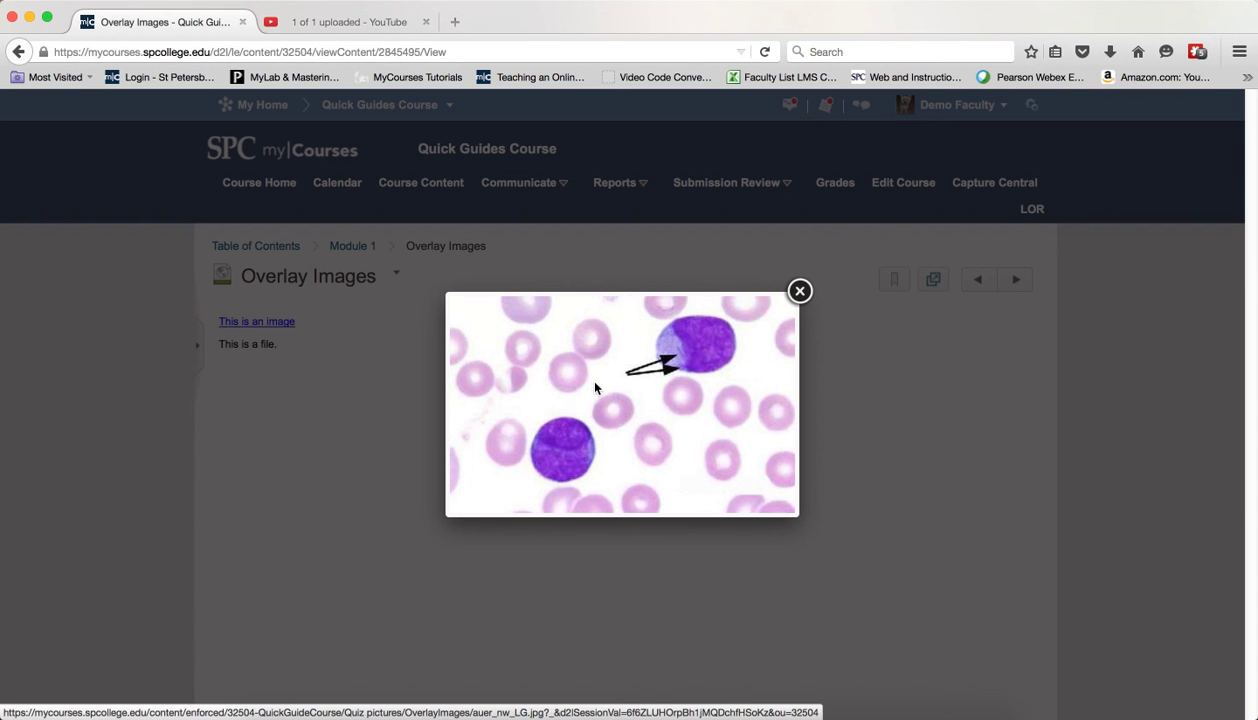
click(800, 291)
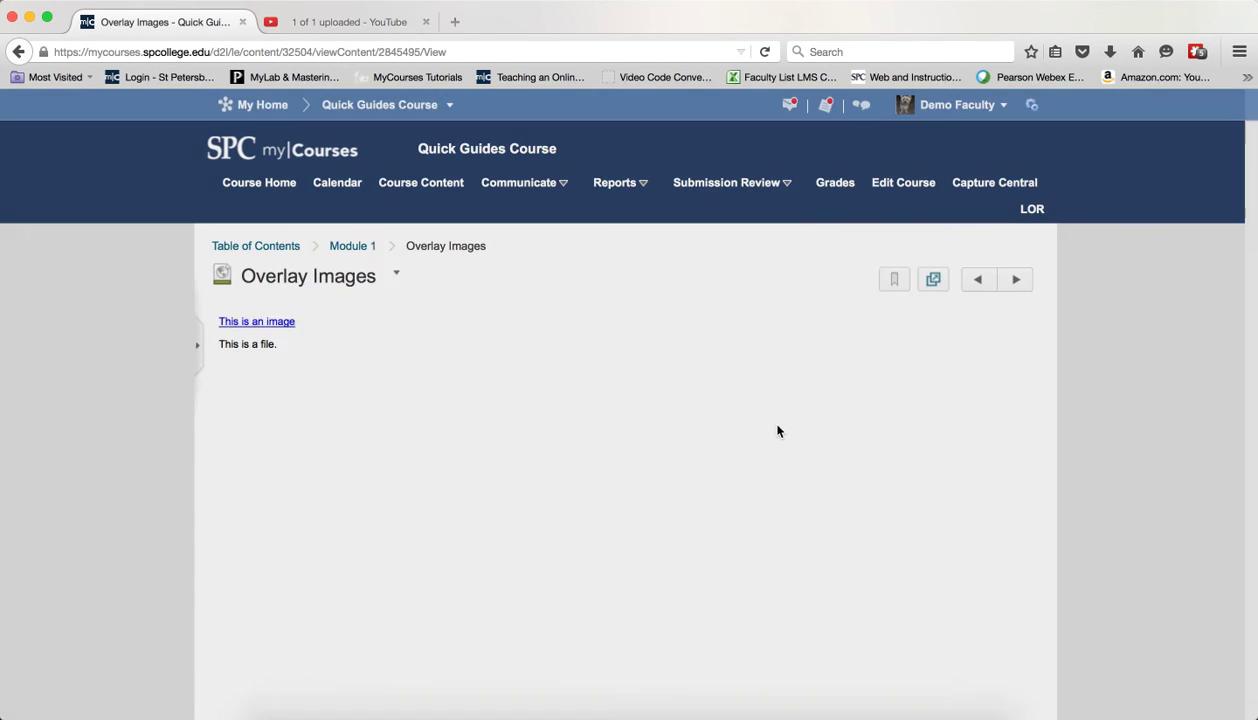